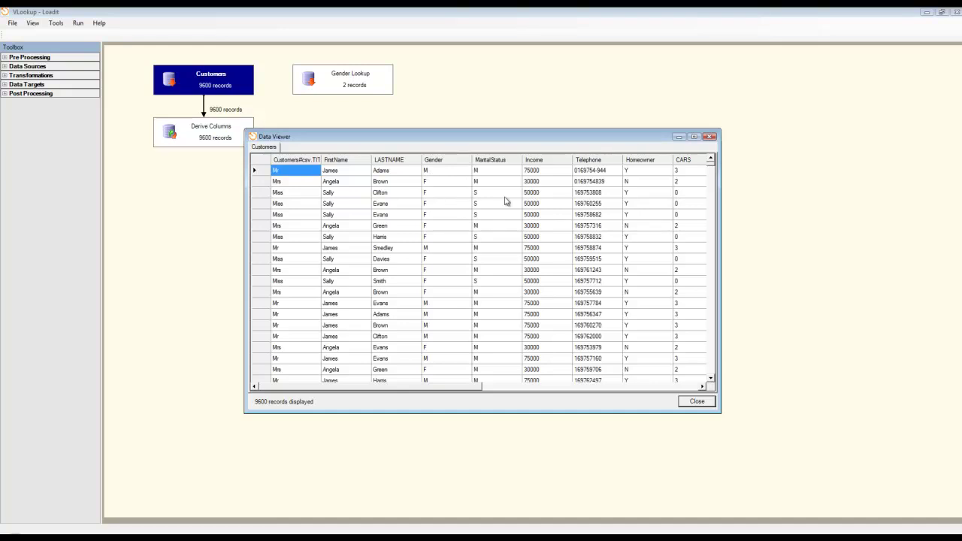
- Close the Customers data and view the records of the Gender Lookup source
left_click(713, 139)
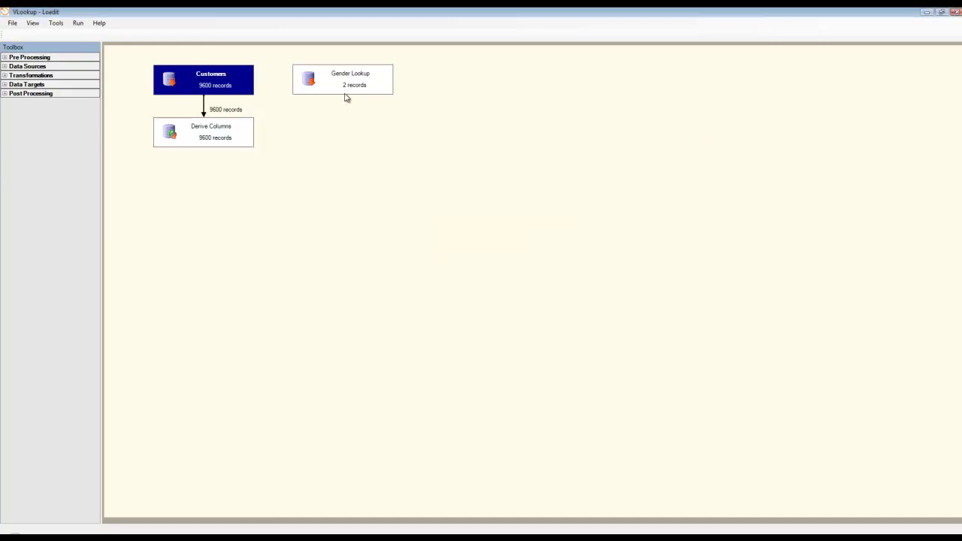
left_click(344, 87)
right_click(344, 85)
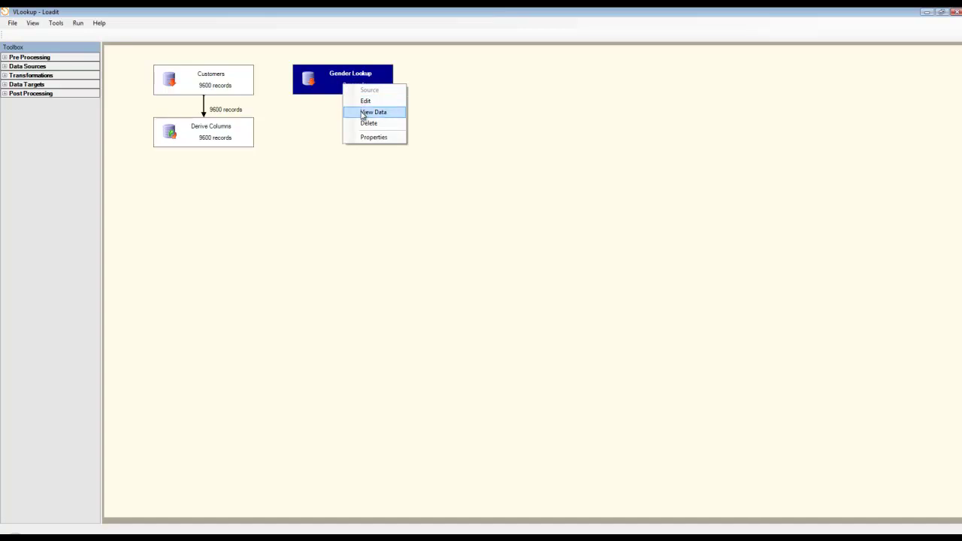
left_click(364, 112)
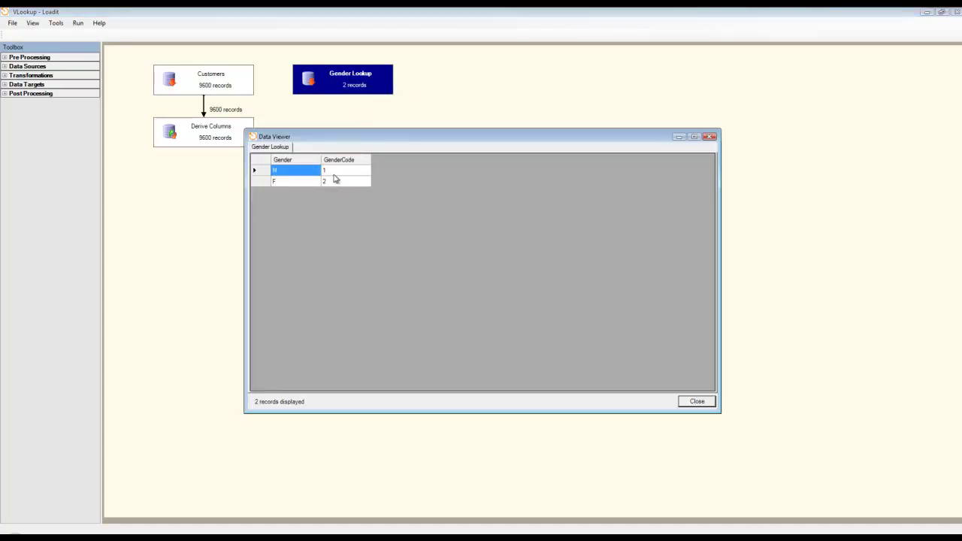
left_click(710, 137)
- Edit the Derive Columns module and start a VLookup expression with the function helper for the GenderCode column
right_click(188, 128)
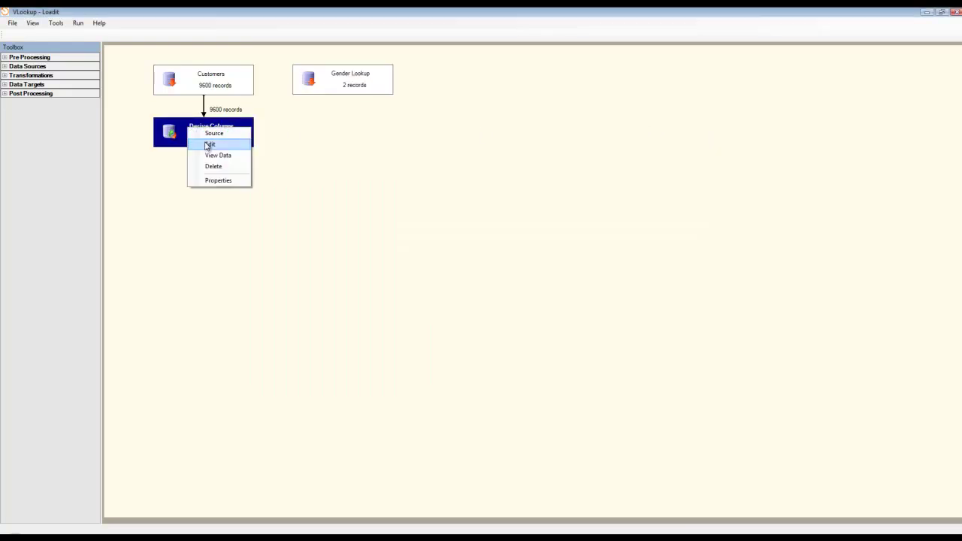
left_click(211, 146)
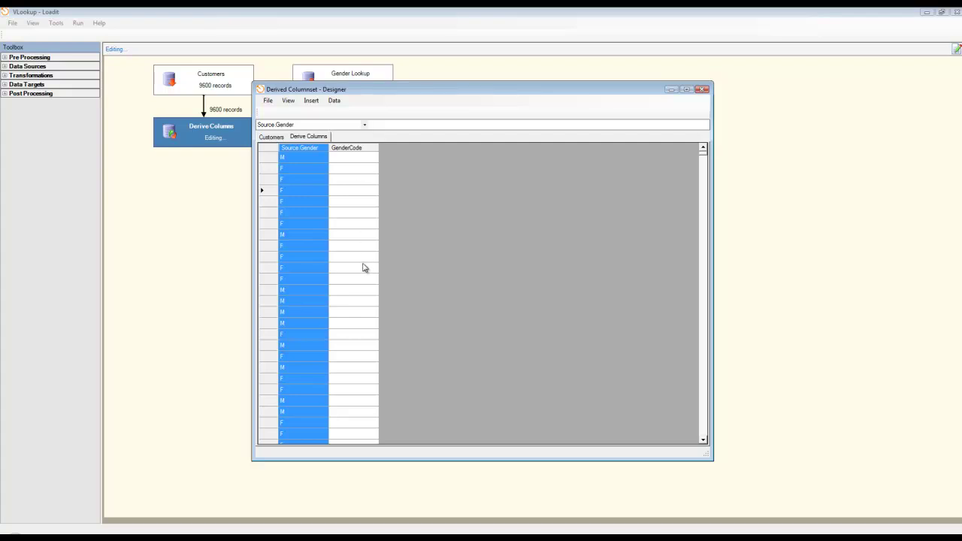
left_click(345, 177)
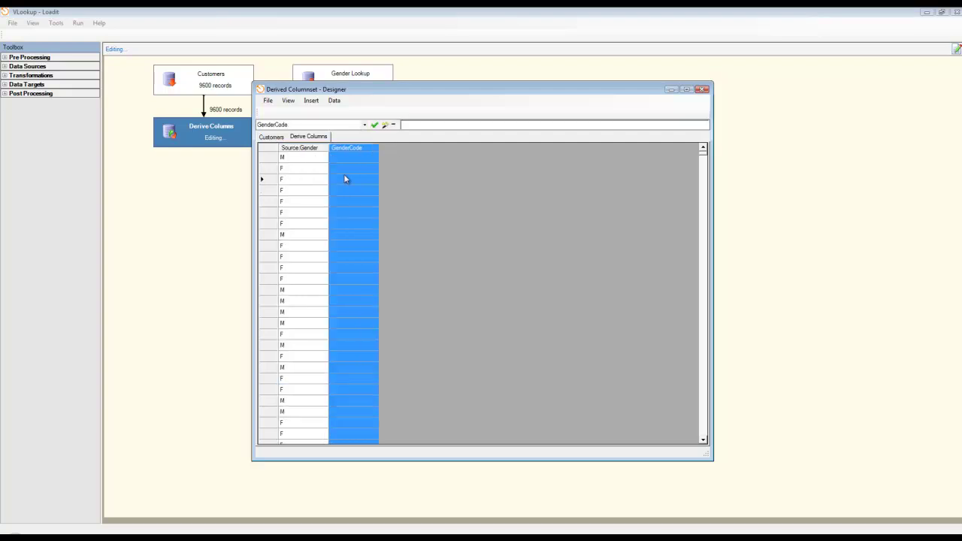
left_click(388, 125)
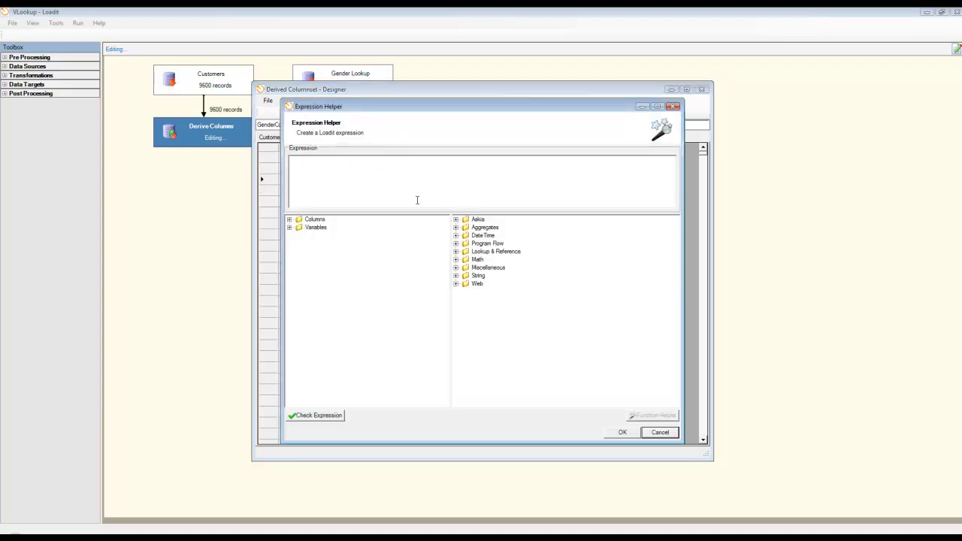
left_click(455, 251)
left_click(491, 259)
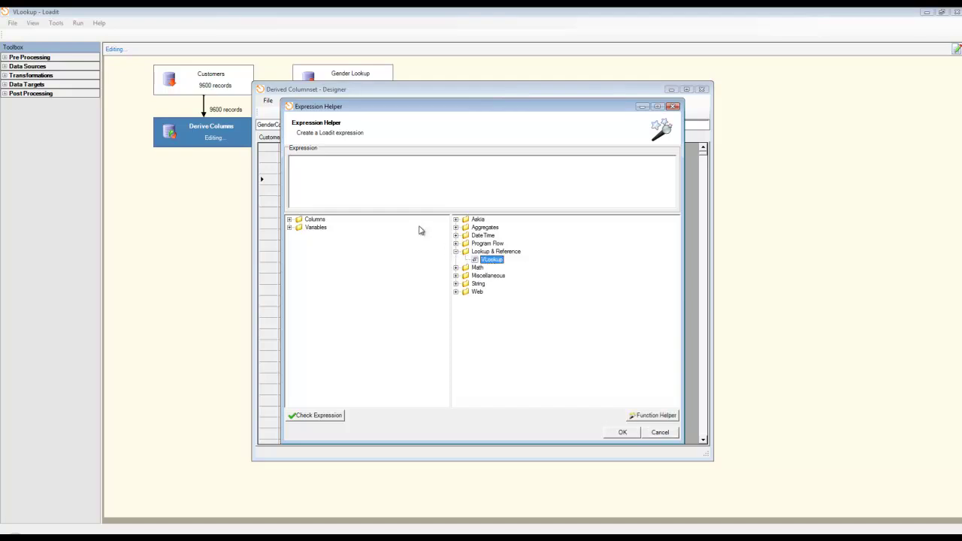
left_click(652, 418)
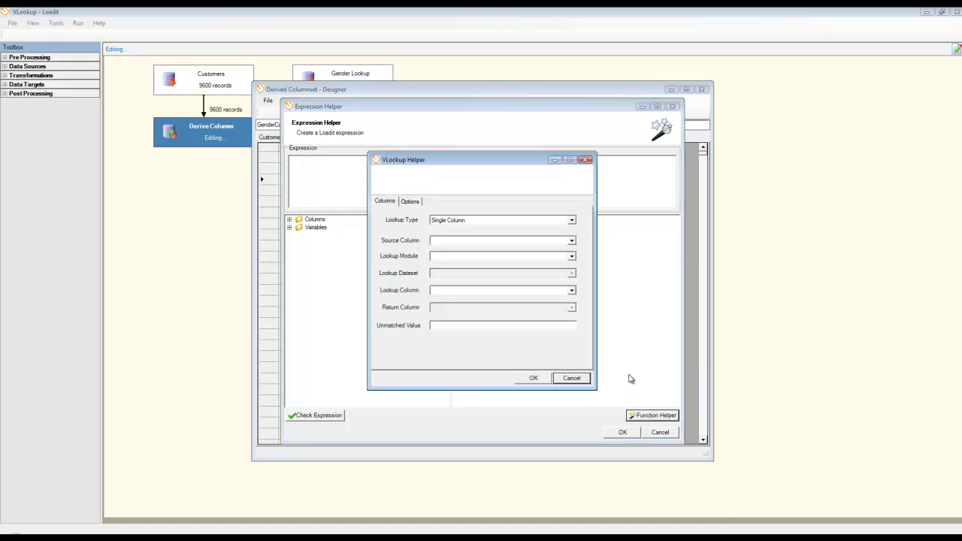
- Set the VLookup's source column to Source.Gender and its lookup module to Gender Lookup
left_click(572, 242)
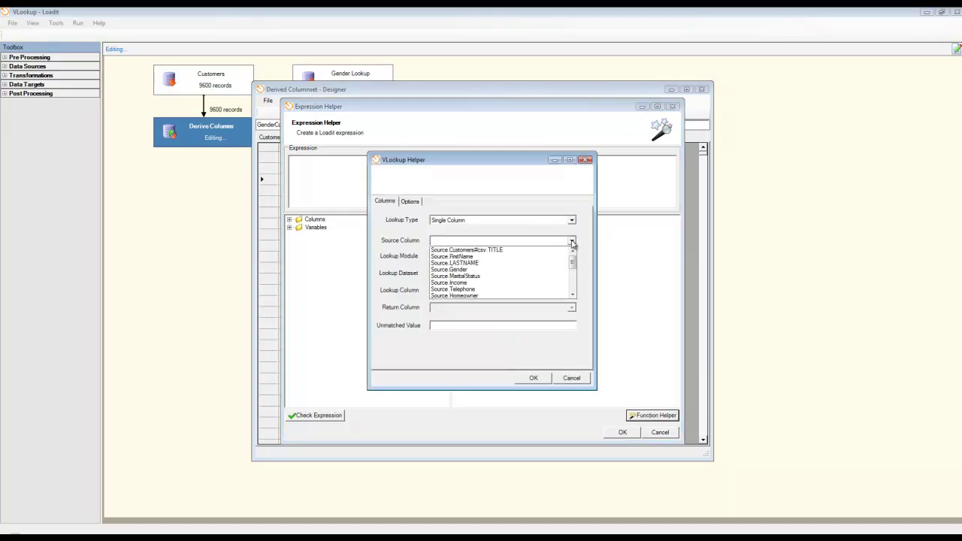
left_click(467, 270)
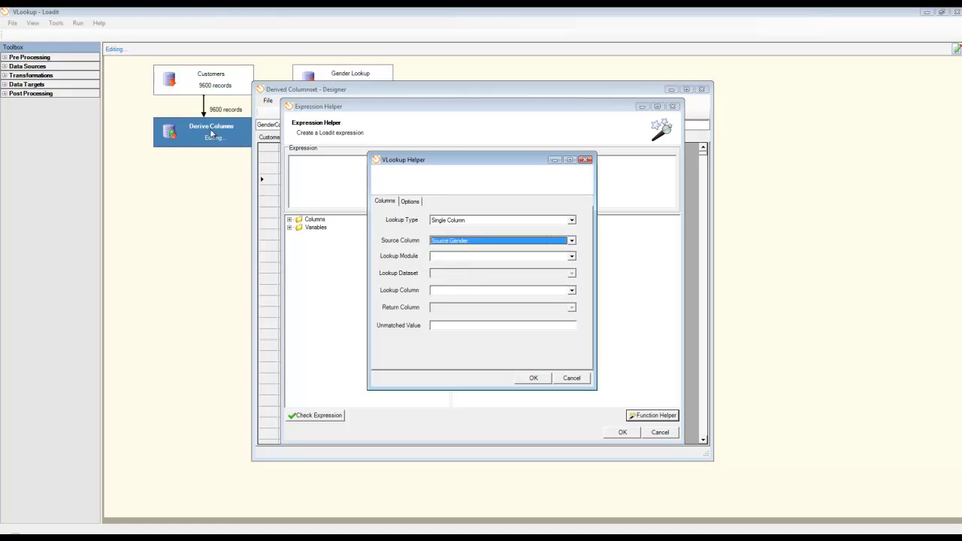
left_click(572, 256)
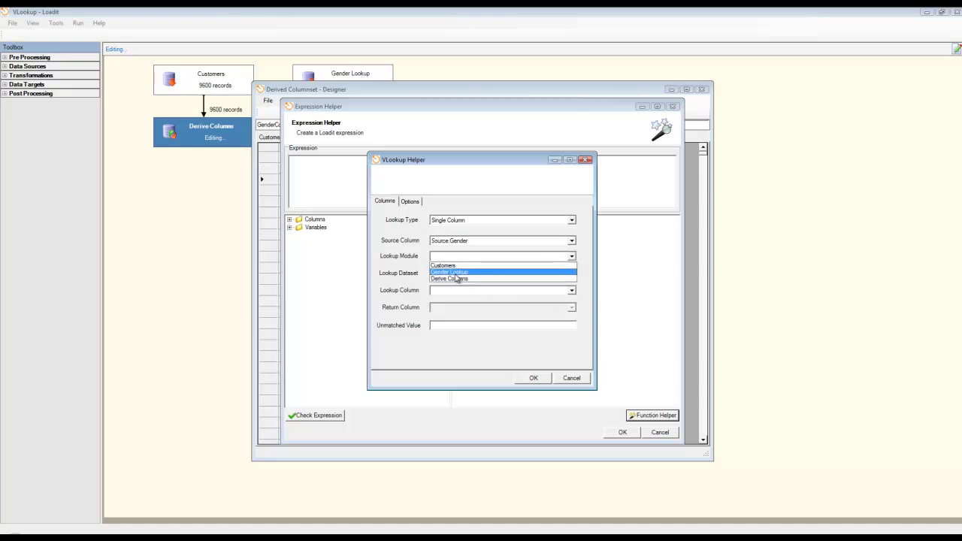
left_click(451, 272)
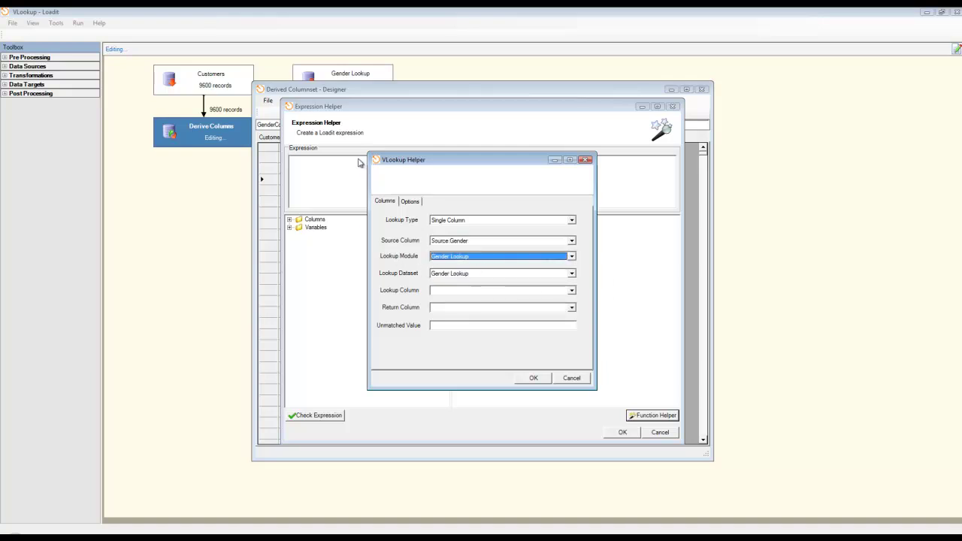
- Set lookup column Gender, return column GenderCode and unmatched value -1, then apply the expression and close the designer
left_click(481, 290)
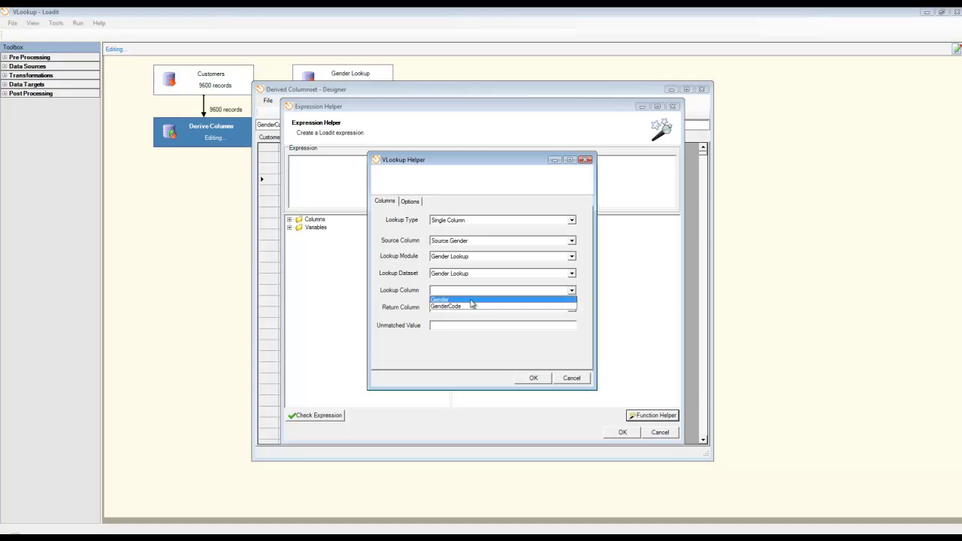
left_click(471, 300)
left_click(470, 308)
left_click(445, 324)
left_click(447, 325)
type("-1")
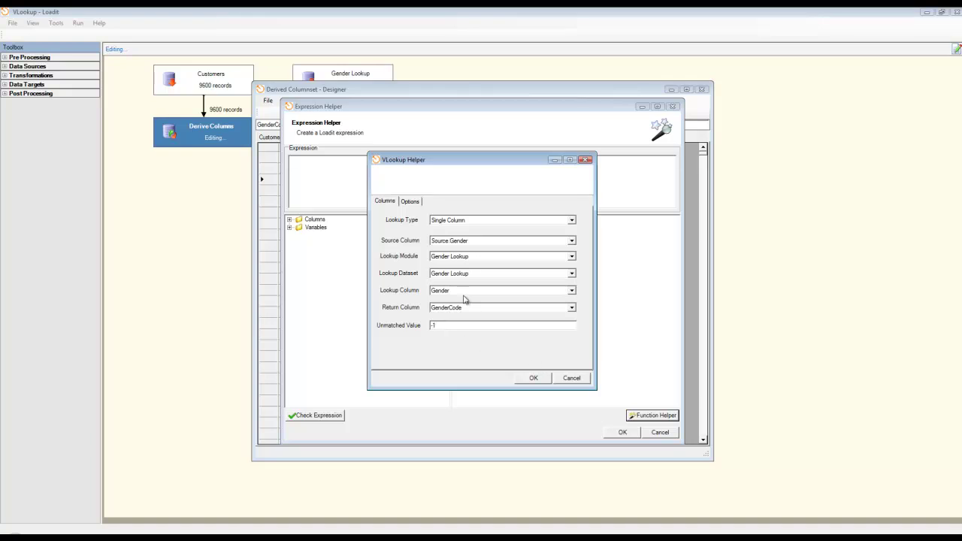
left_click(534, 378)
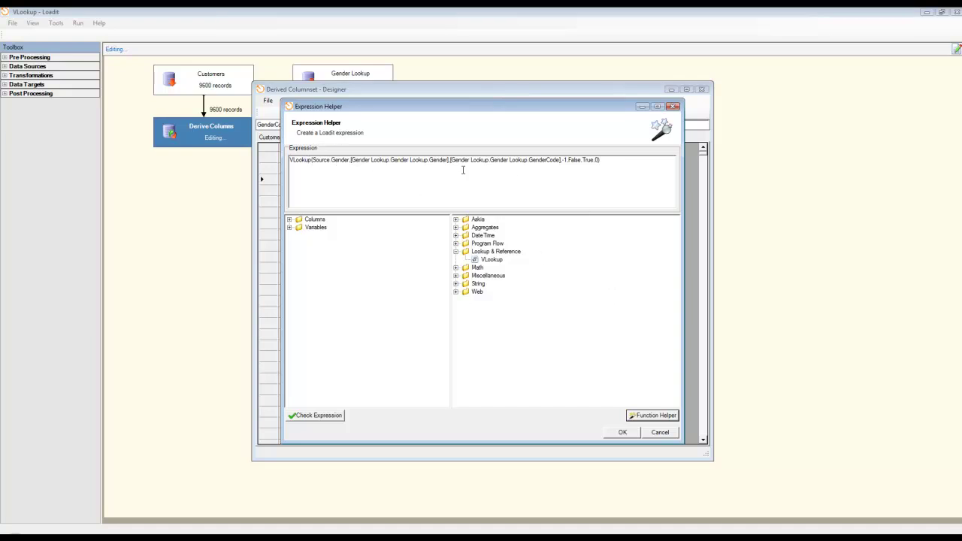
left_click(623, 434)
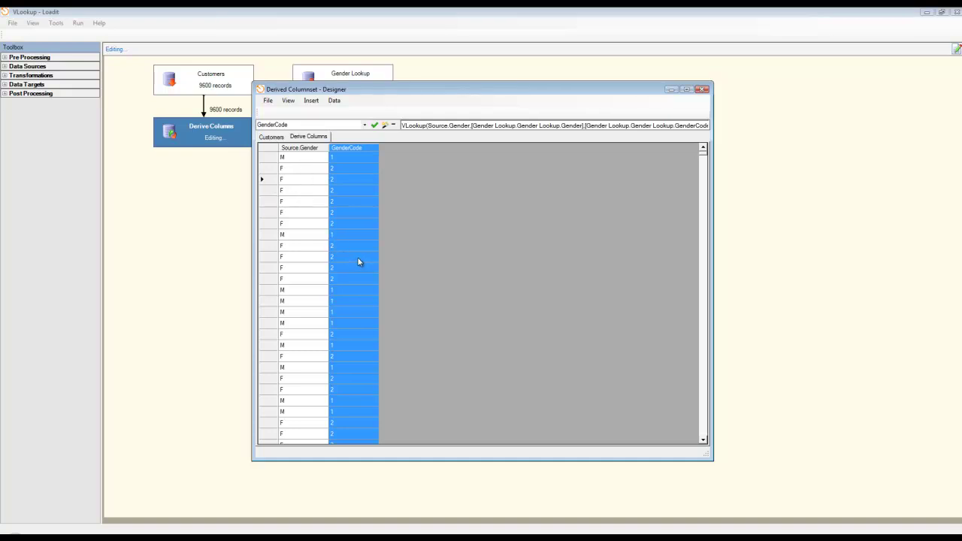
key("alt+F4")
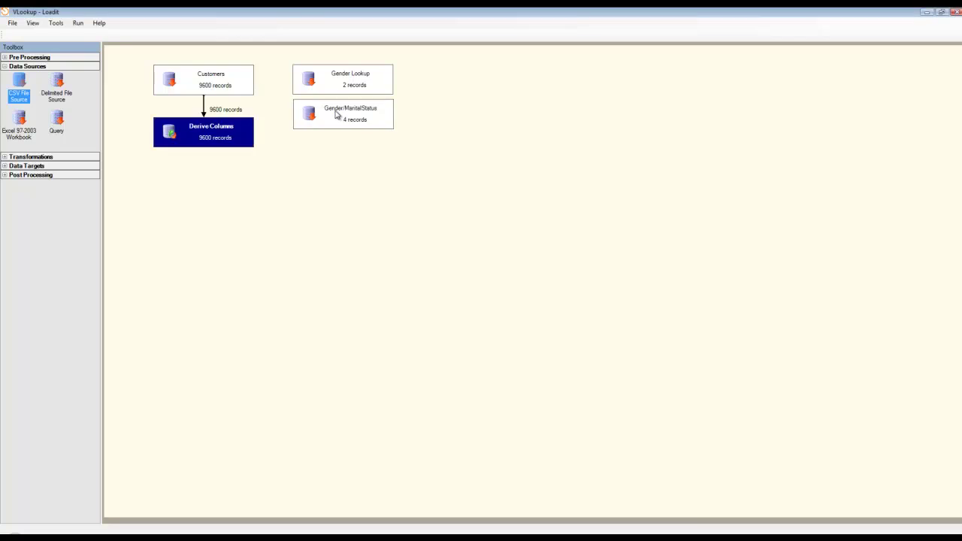
- View the records of the Gender/MaritalStatus source
left_click(338, 113)
right_click(336, 111)
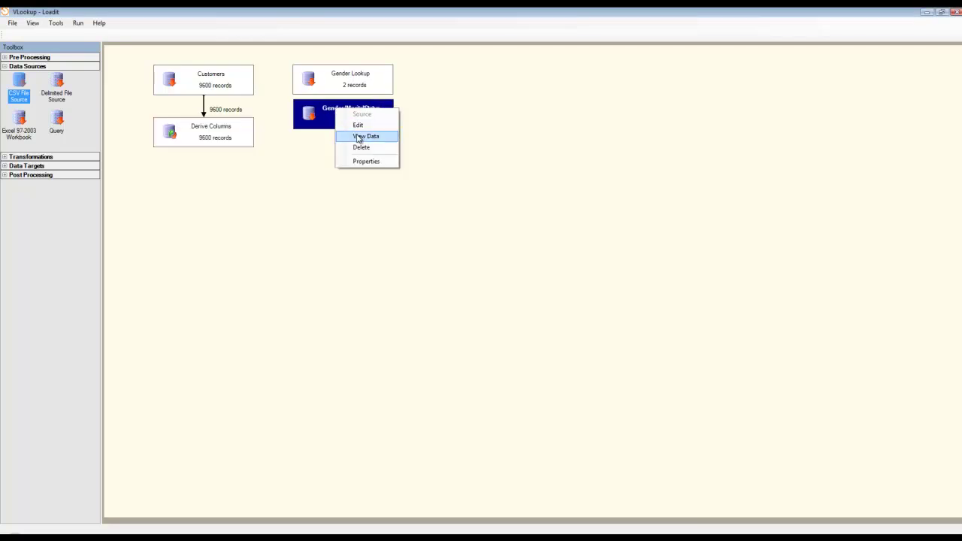
left_click(359, 137)
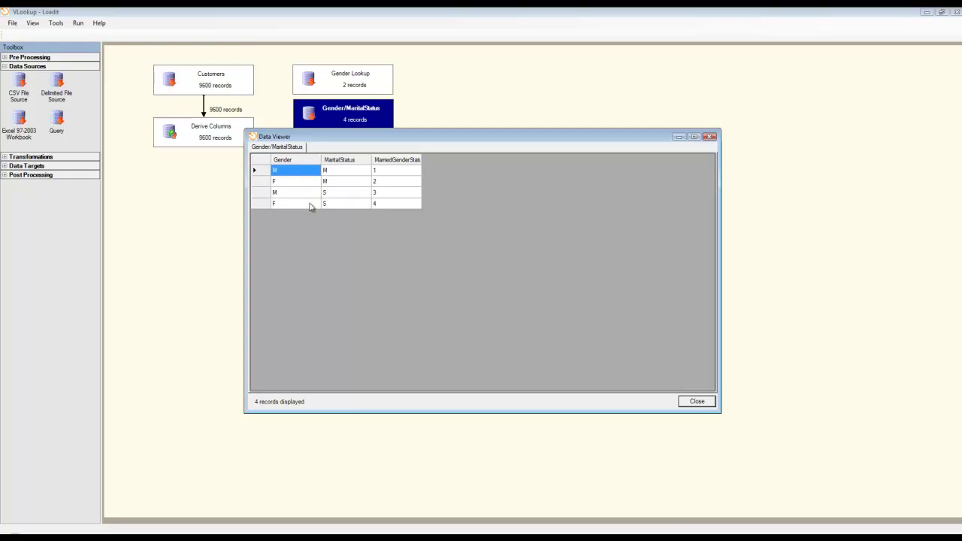
left_click(697, 402)
- Edit the Derive Columns module again and start a VLookup expression with the function helper for the GenderMaritalStatusCode column
right_click(208, 133)
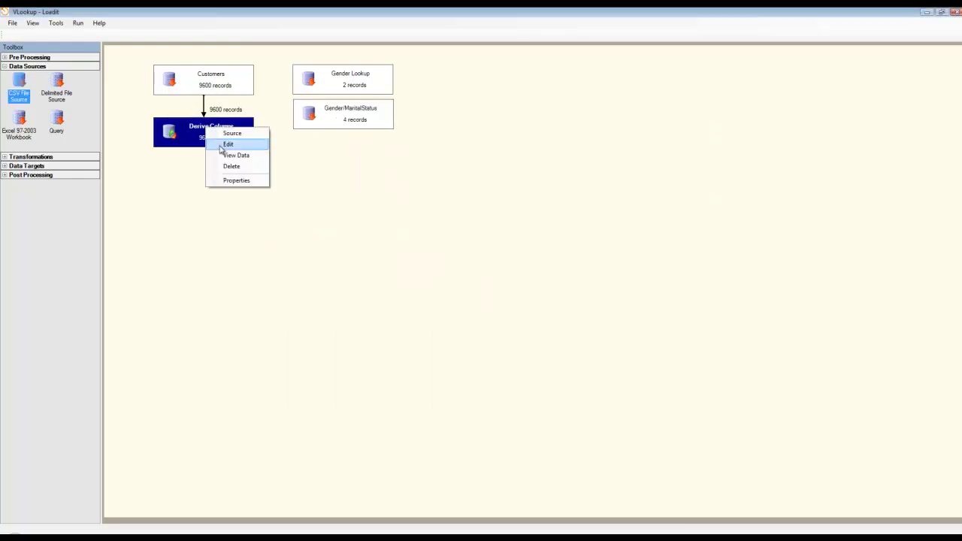
left_click(226, 146)
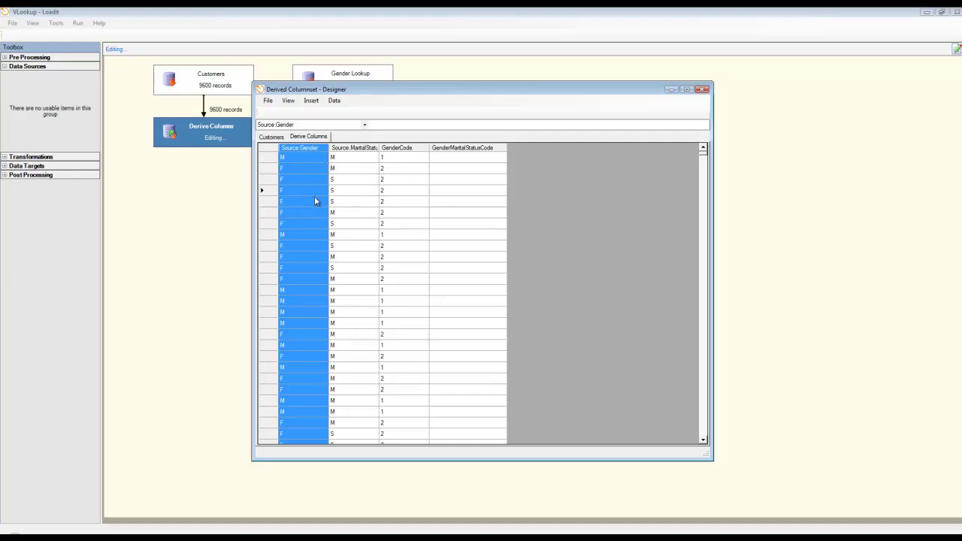
left_click_drag(347, 90, 373, 125)
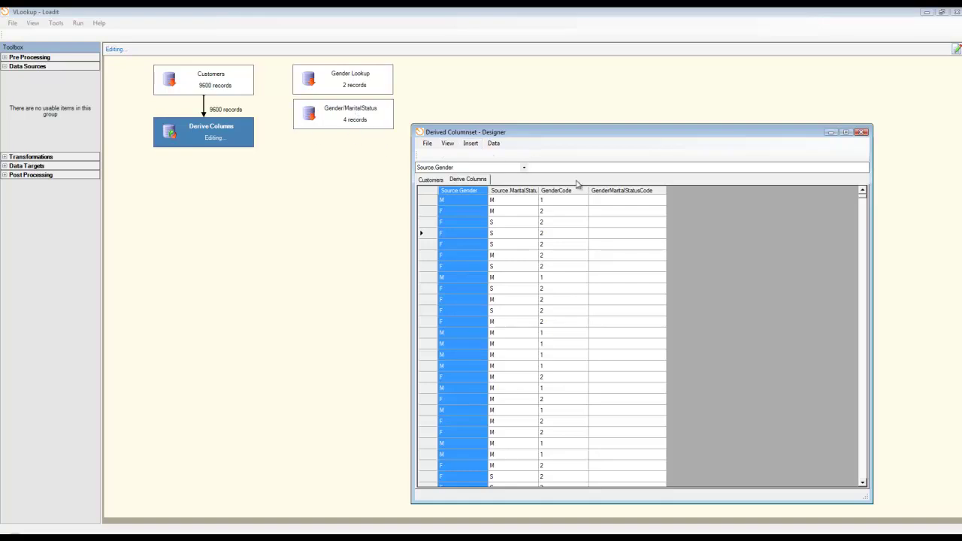
left_click(617, 235)
left_click(545, 168)
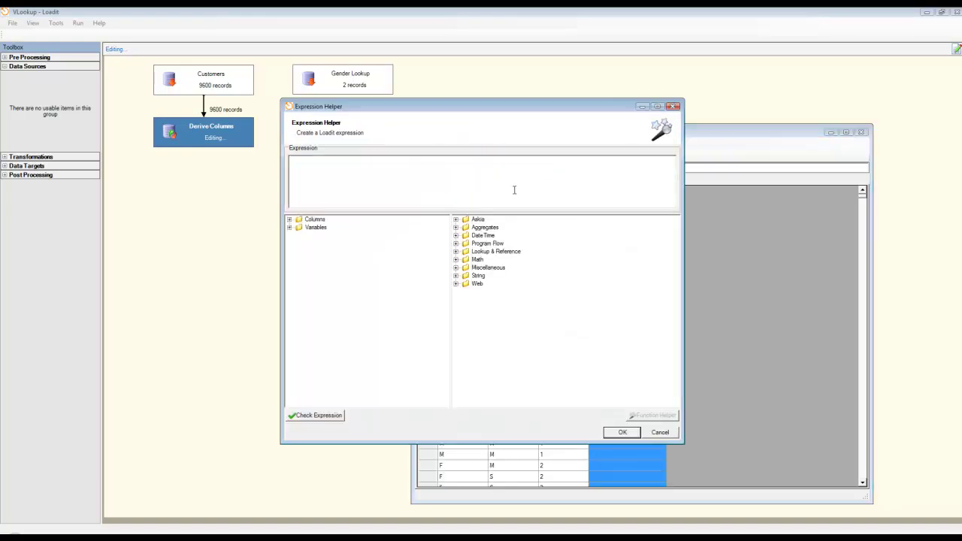
left_click(456, 252)
left_click(491, 260)
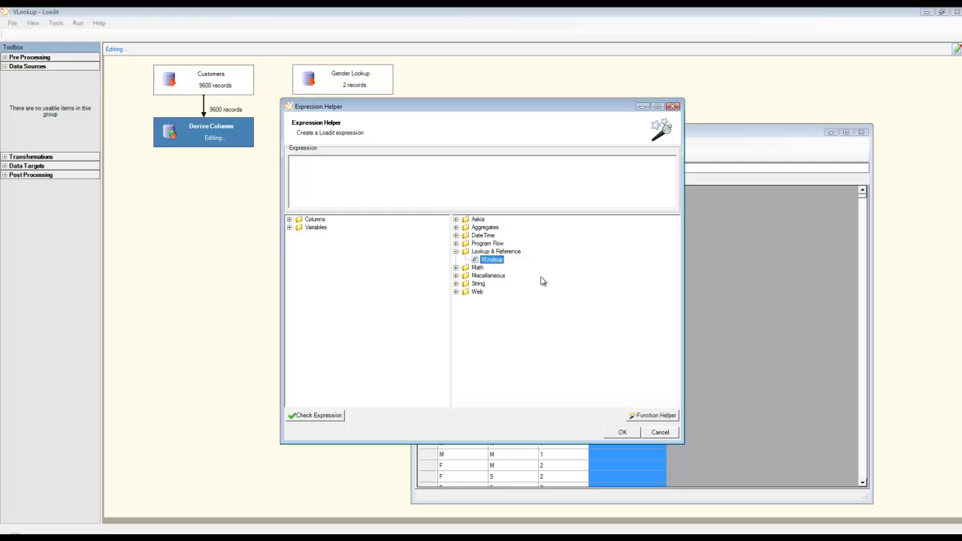
left_click(644, 416)
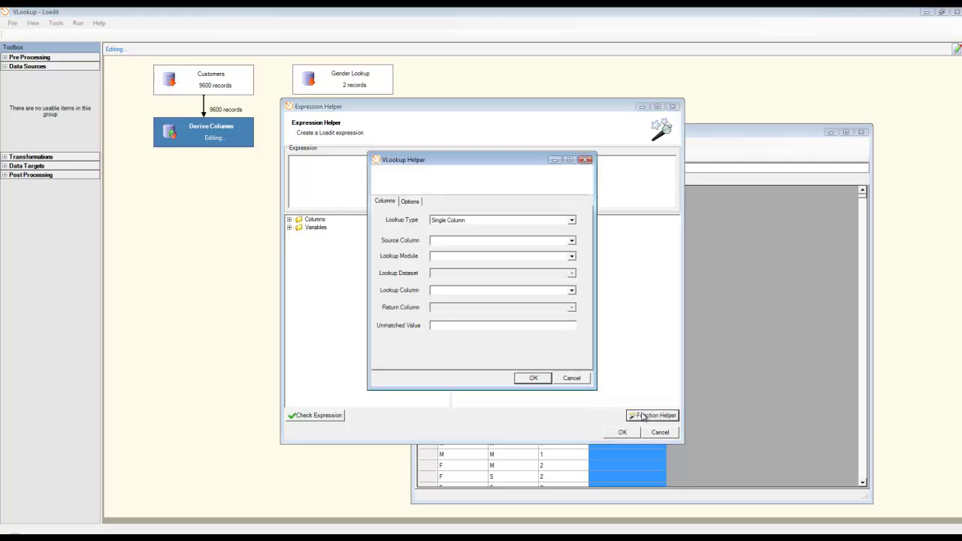
- Set the lookup type to Multi Column and the lookup module to Gender/MaritalStatus
left_click(572, 220)
left_click(489, 237)
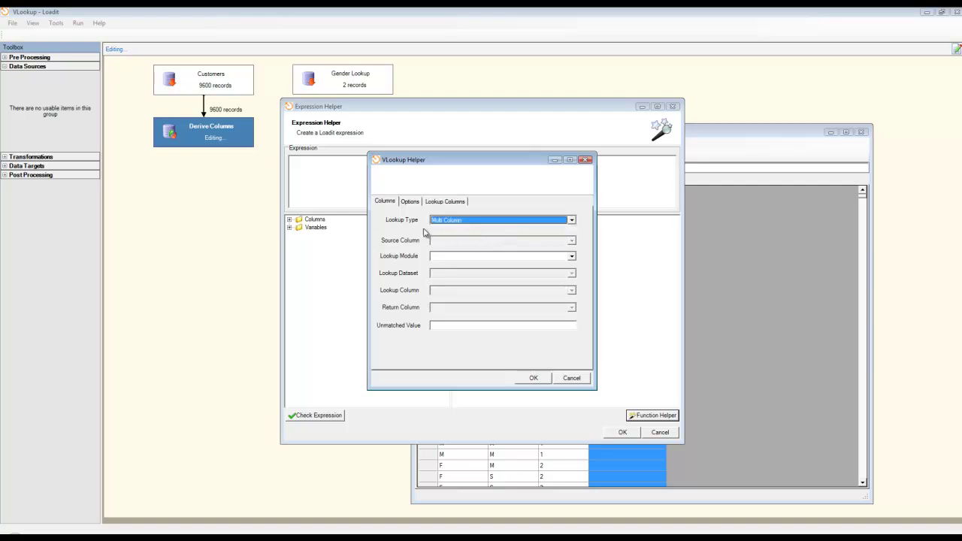
left_click(449, 258)
left_click(449, 274)
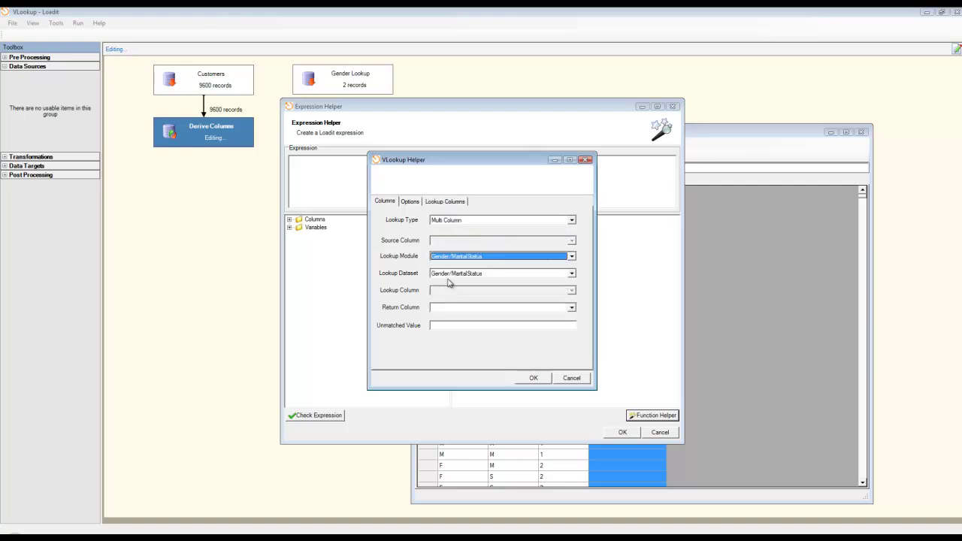
- Add a lookup column mapping from Source.Gender to Gender
left_click(454, 204)
left_click(400, 364)
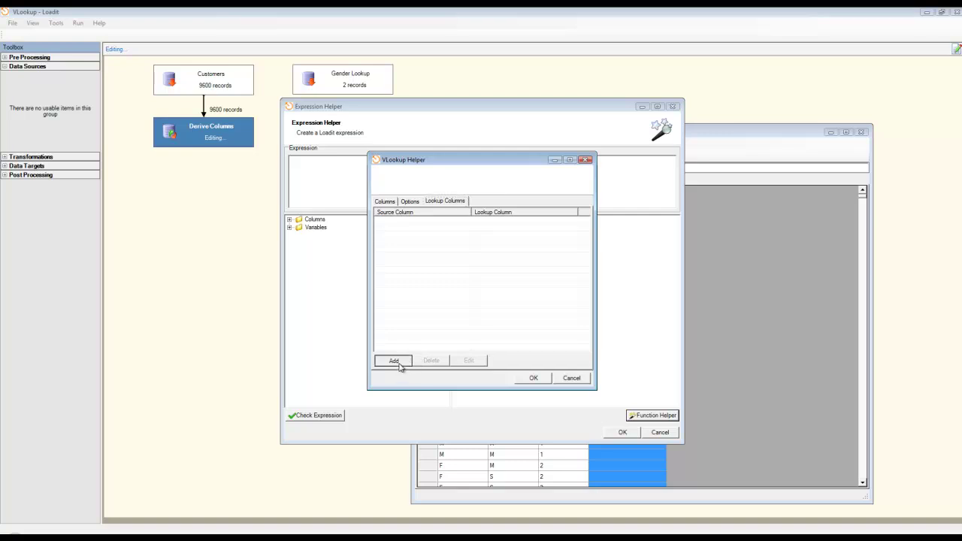
left_click(492, 272)
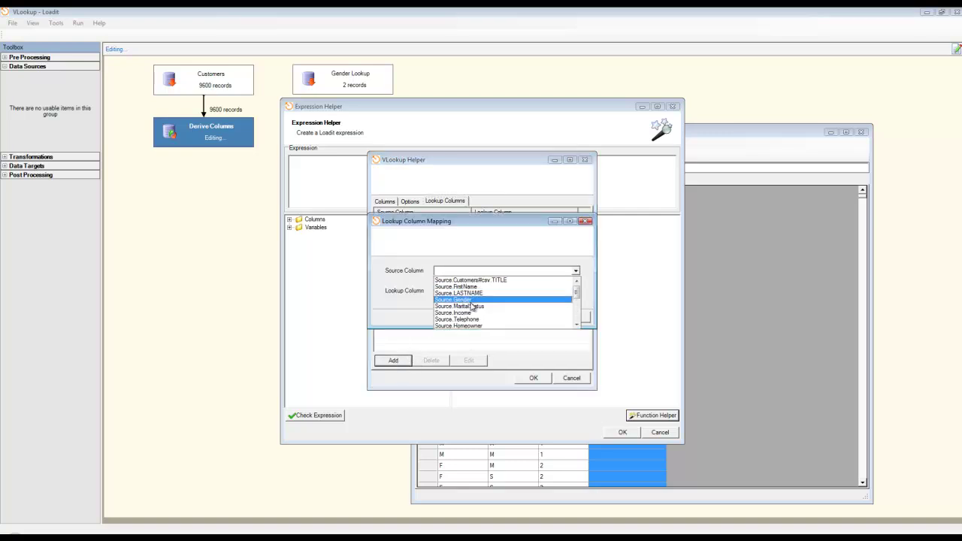
left_click(466, 299)
left_click(467, 291)
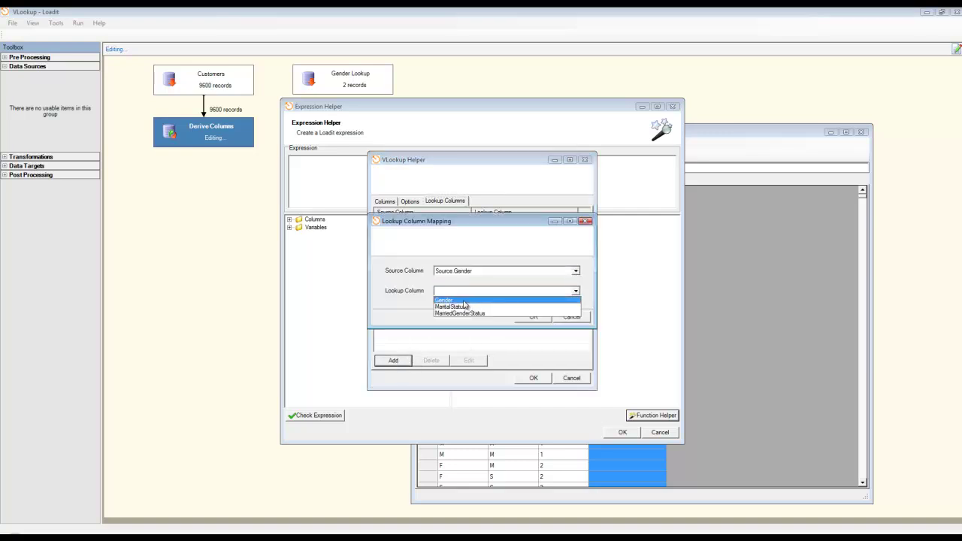
left_click(465, 301)
left_click(533, 317)
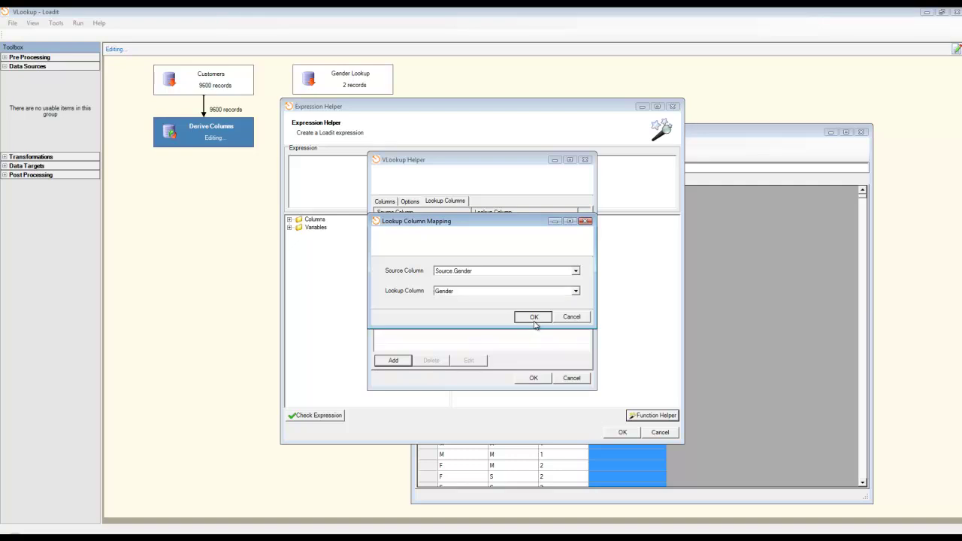
- Add a second lookup column mapping from Source.MaritalStatus to MaritalStatus and accept the VLookup settings
left_click(399, 362)
left_click(449, 274)
left_click(462, 306)
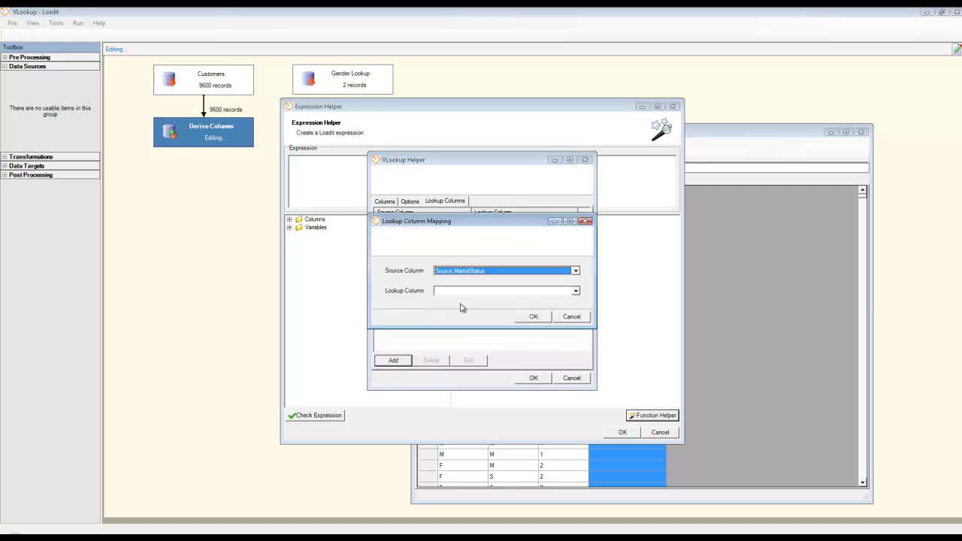
left_click(447, 291)
left_click(455, 309)
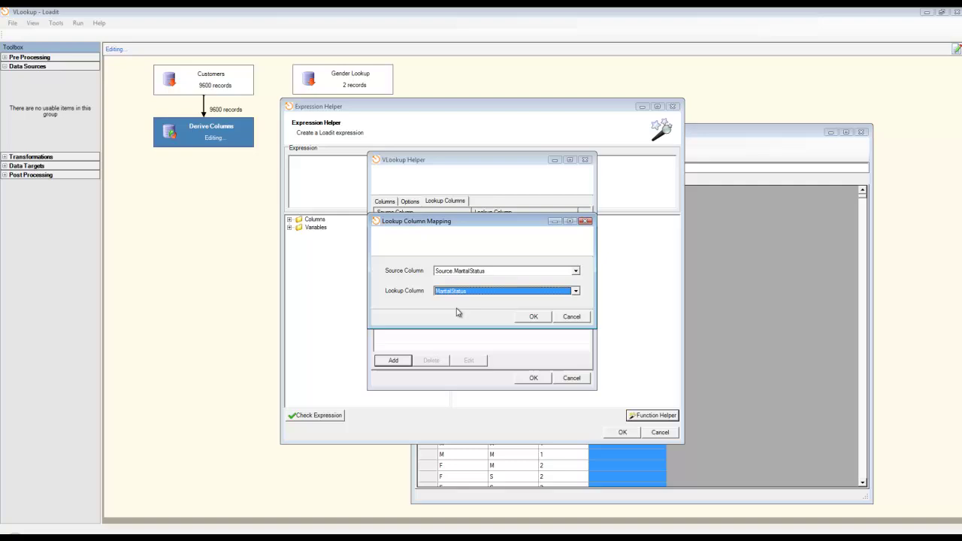
left_click(534, 318)
left_click(535, 380)
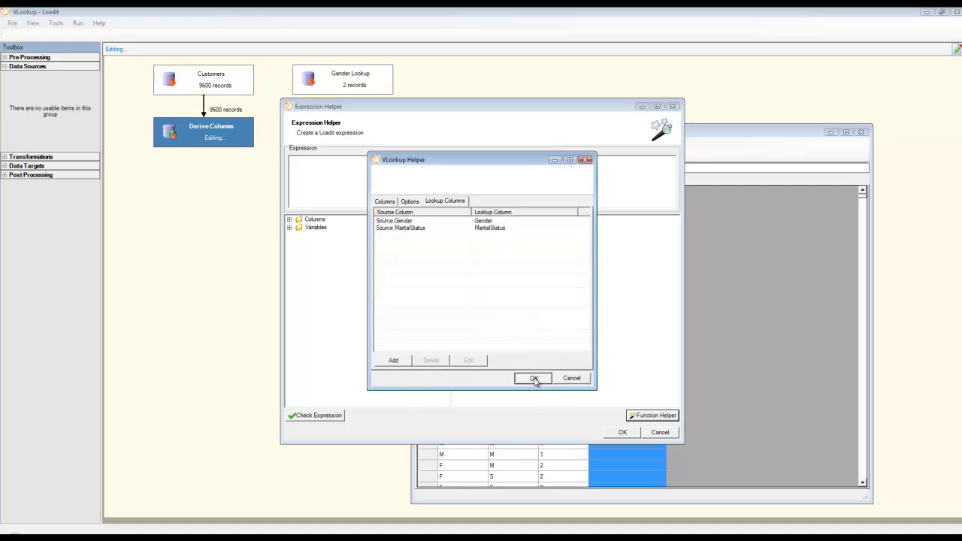
- Set the VLookup's return column to MarriedGenderStatus and its unmatched value to -1
left_click(385, 201)
left_click(478, 311)
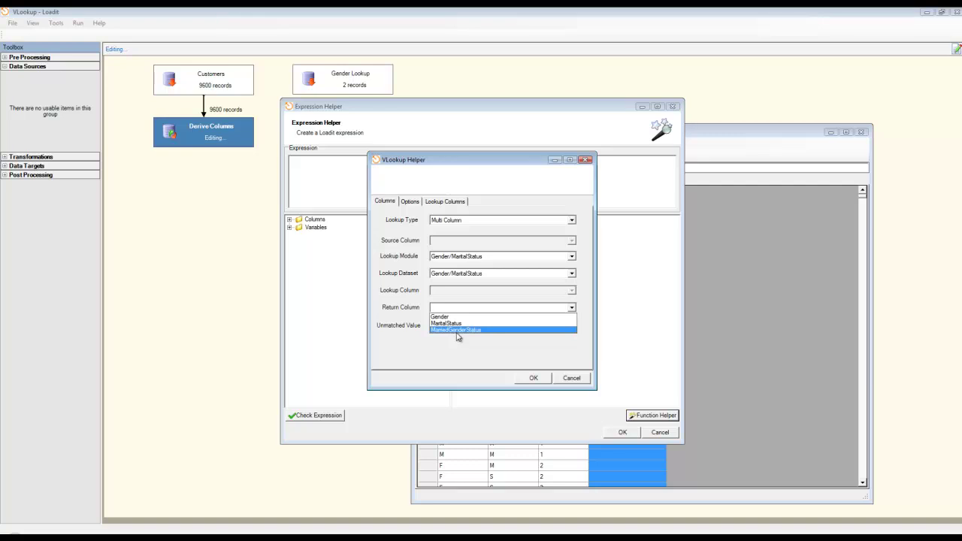
left_click(464, 333)
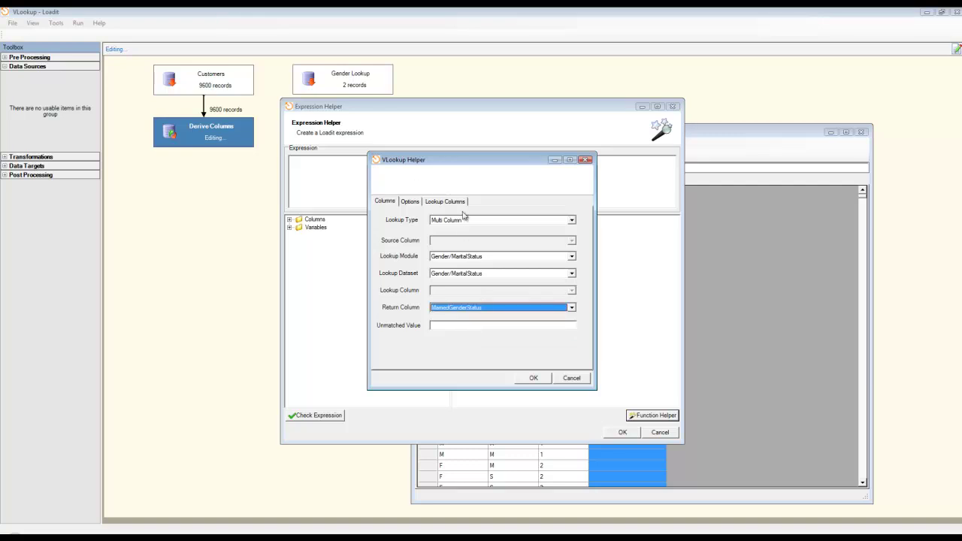
left_click(452, 325)
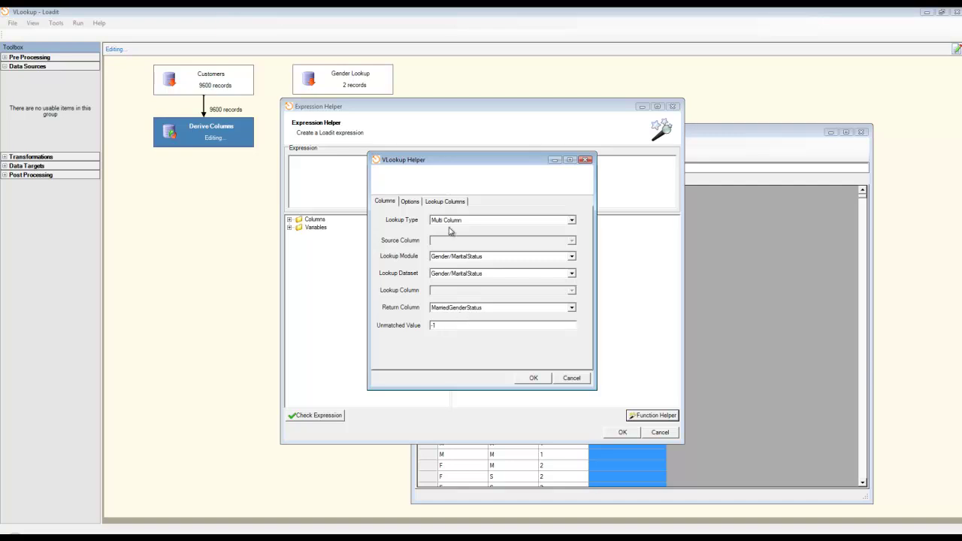
- Apply the completed VLookup expression to the GenderMaritalStatusCode column and review the derived codes in the Derive Columns data
left_click(530, 379)
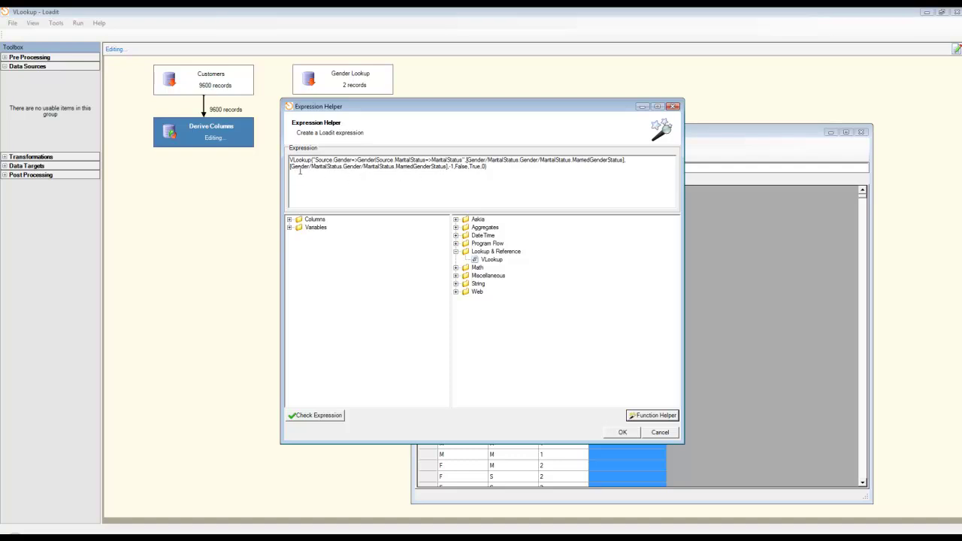
left_click(621, 433)
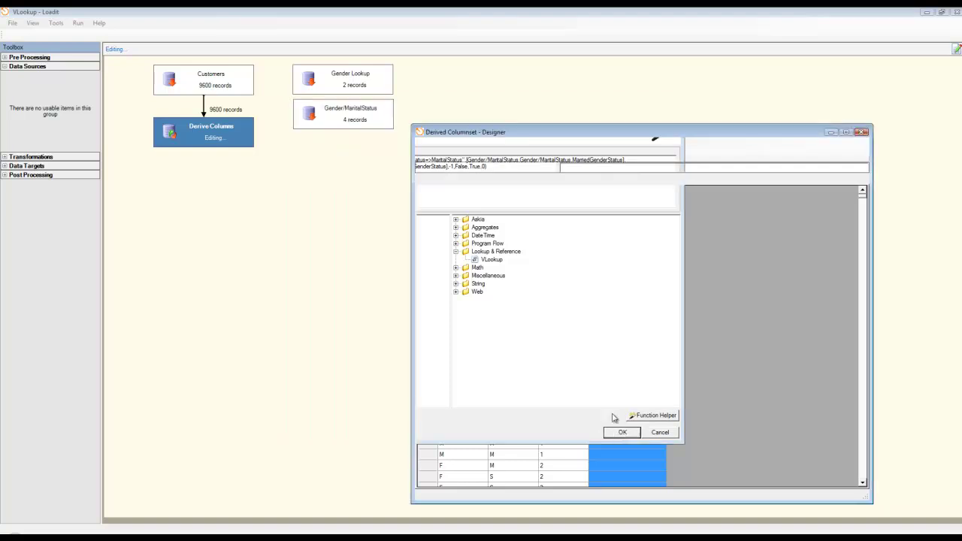
left_click_drag(519, 135, 271, 78)
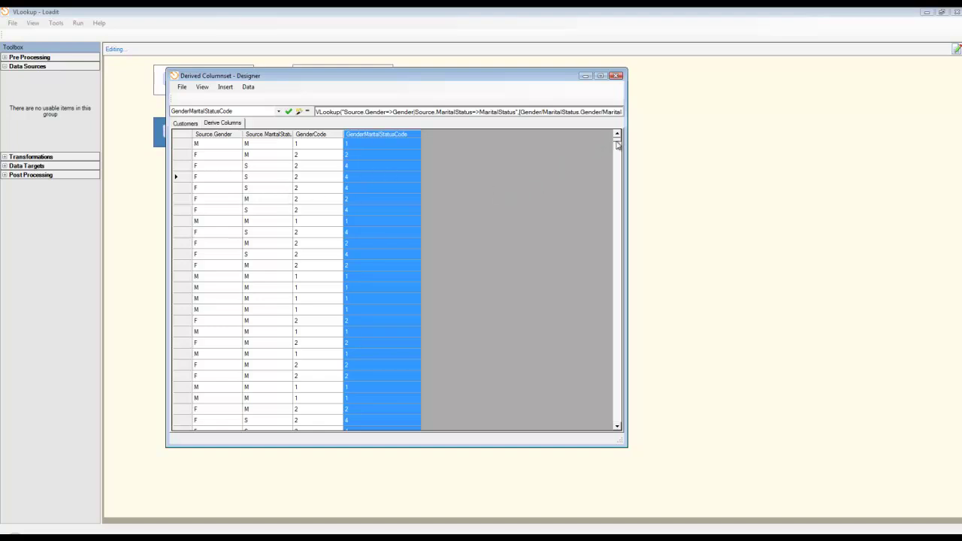
left_click_drag(618, 147, 629, 229)
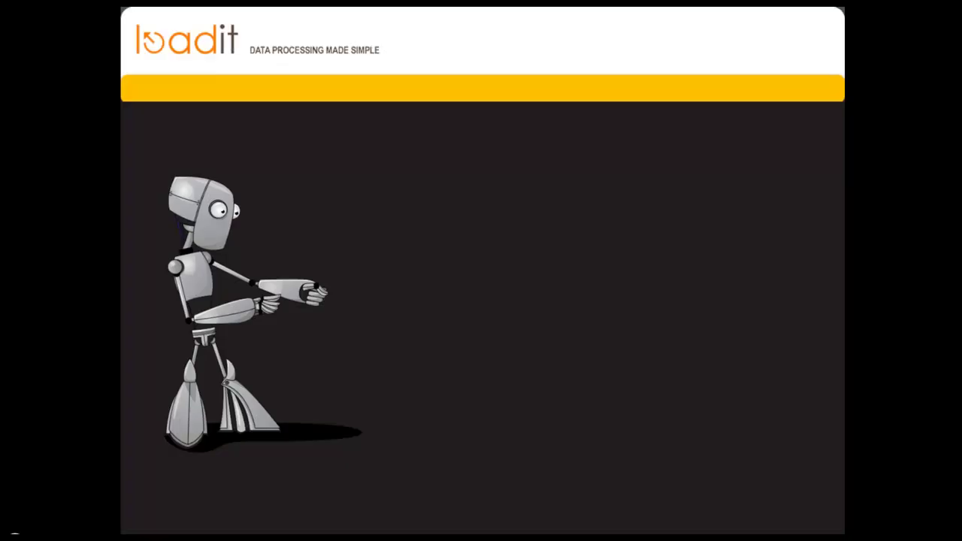